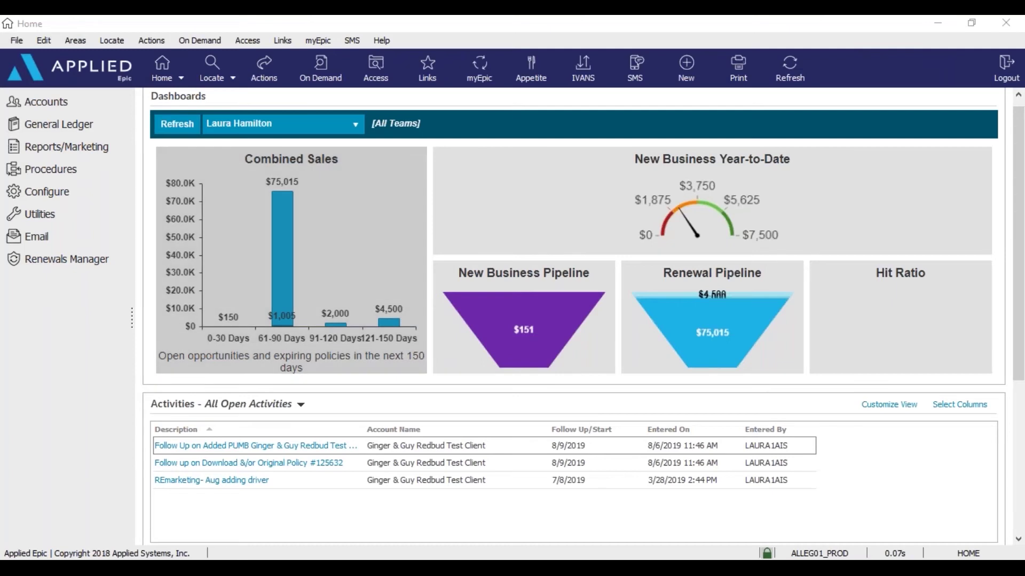
From My Reports, open 'Client List Report- Primary email updated' for criteria editing.
{"action": "left_click", "coordinate": [66, 146]}
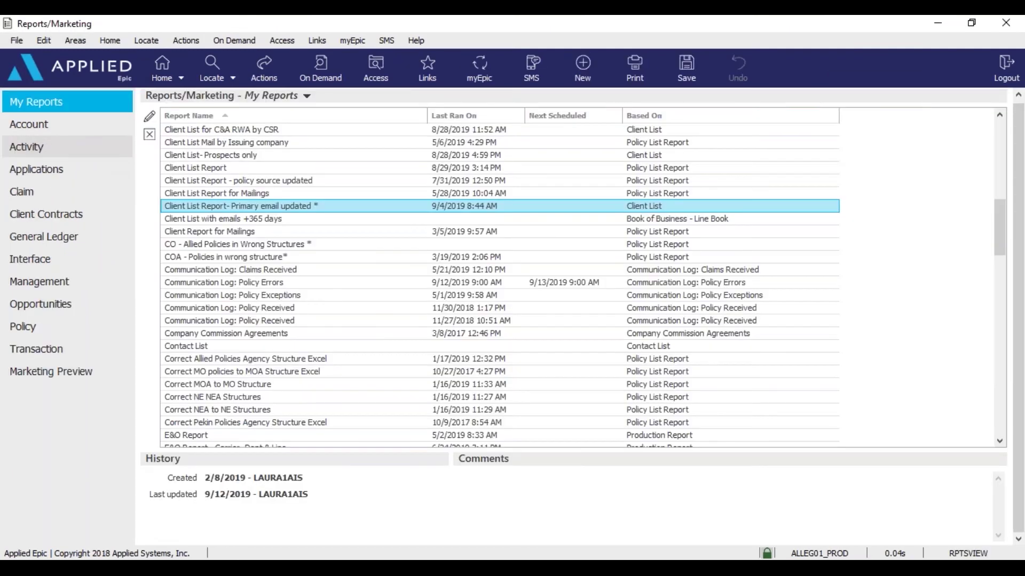
{"action": "left_click", "coordinate": [153, 117]}
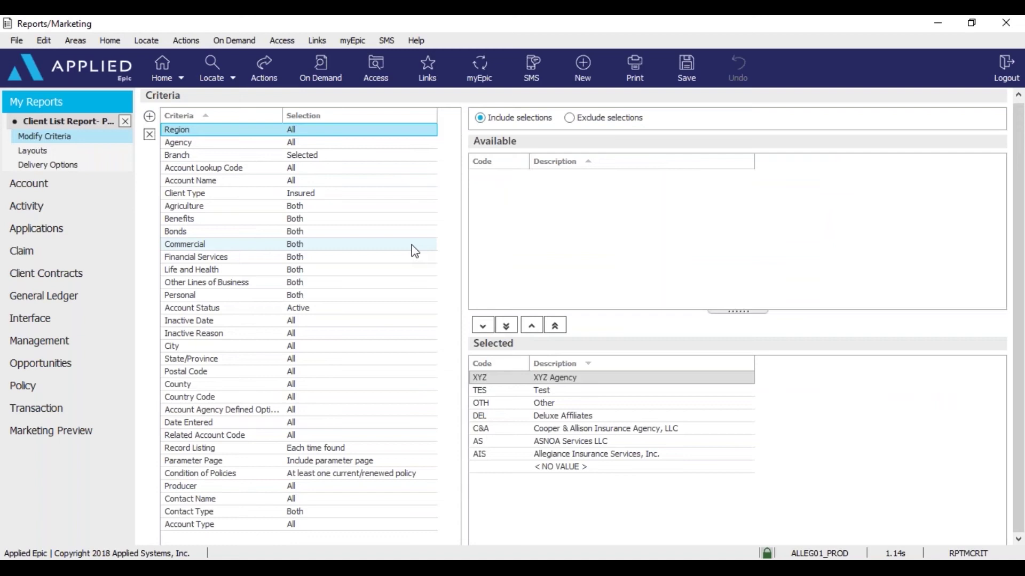
Review the Branch criterion, pick the MAM branch, then move to the Client Type criterion.
{"action": "left_click", "coordinate": [324, 155]}
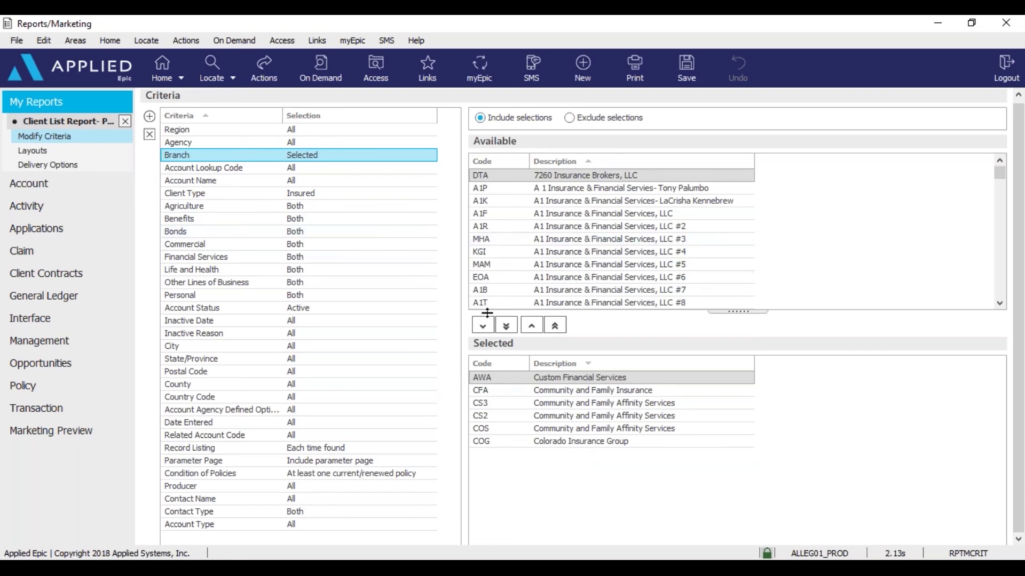
{"action": "left_click", "coordinate": [551, 264]}
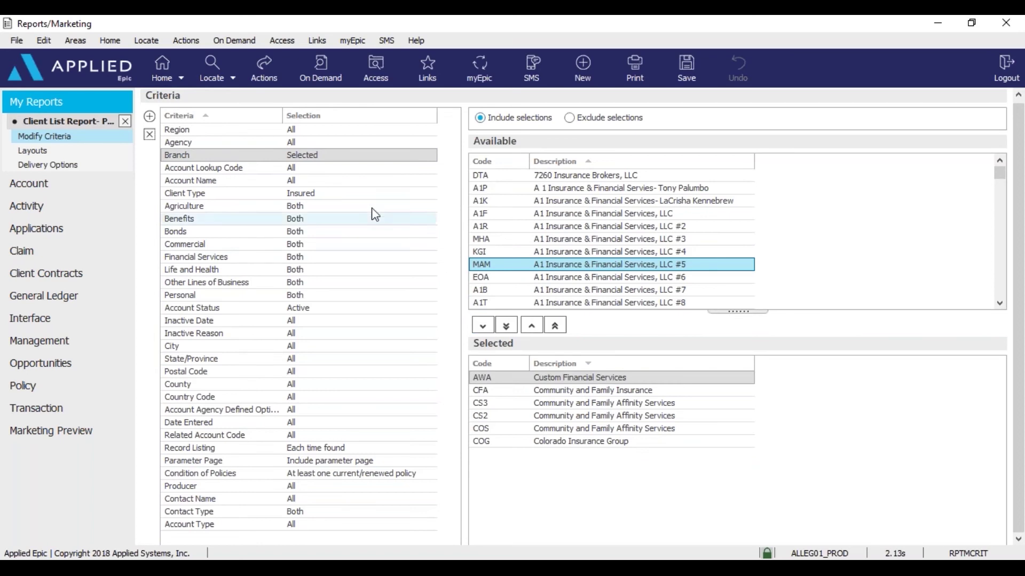
{"action": "left_click", "coordinate": [348, 193]}
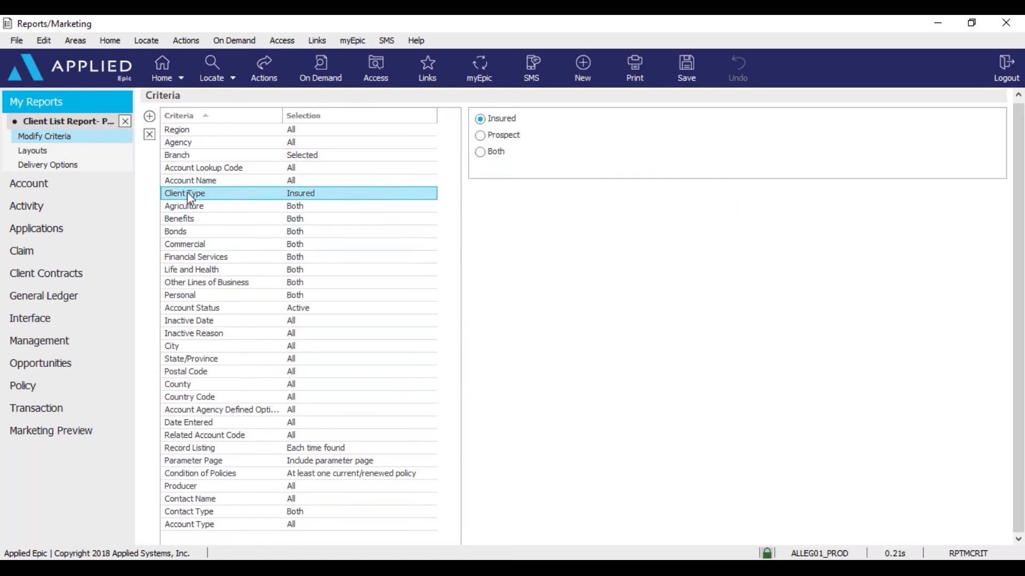
{"action": "left_click", "coordinate": [481, 135]}
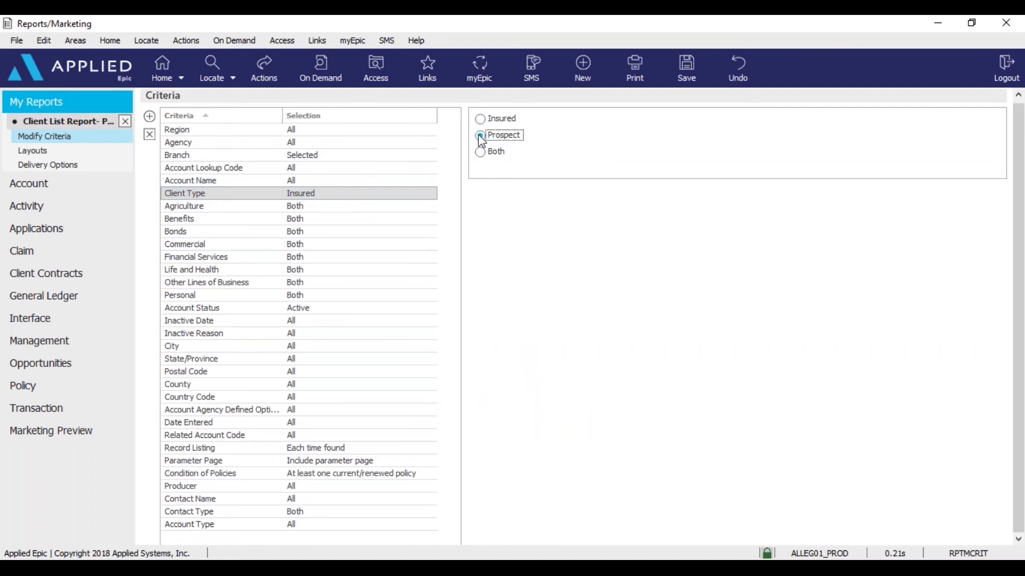
{"action": "left_click", "coordinate": [229, 475]}
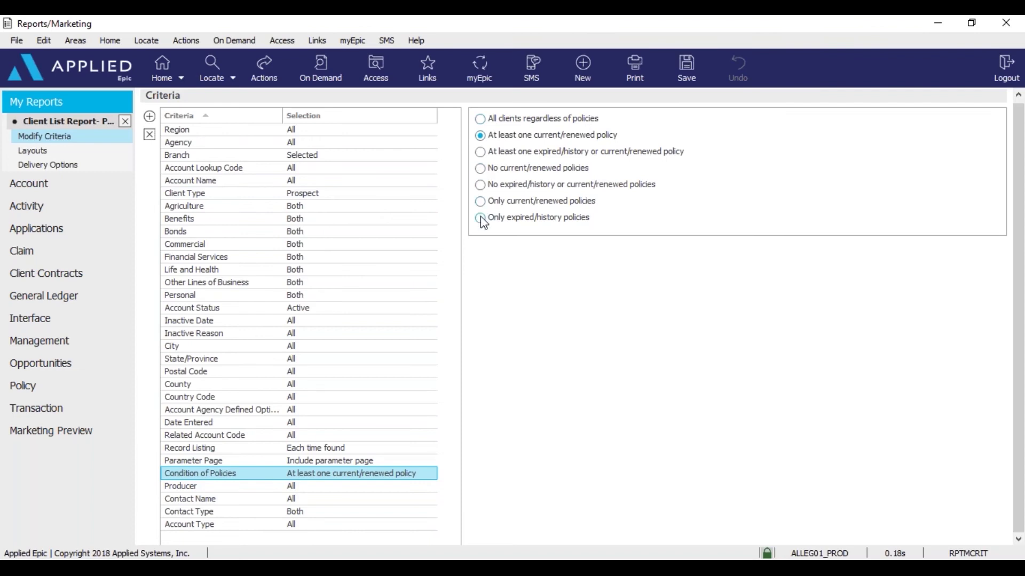
{"action": "left_click", "coordinate": [480, 168]}
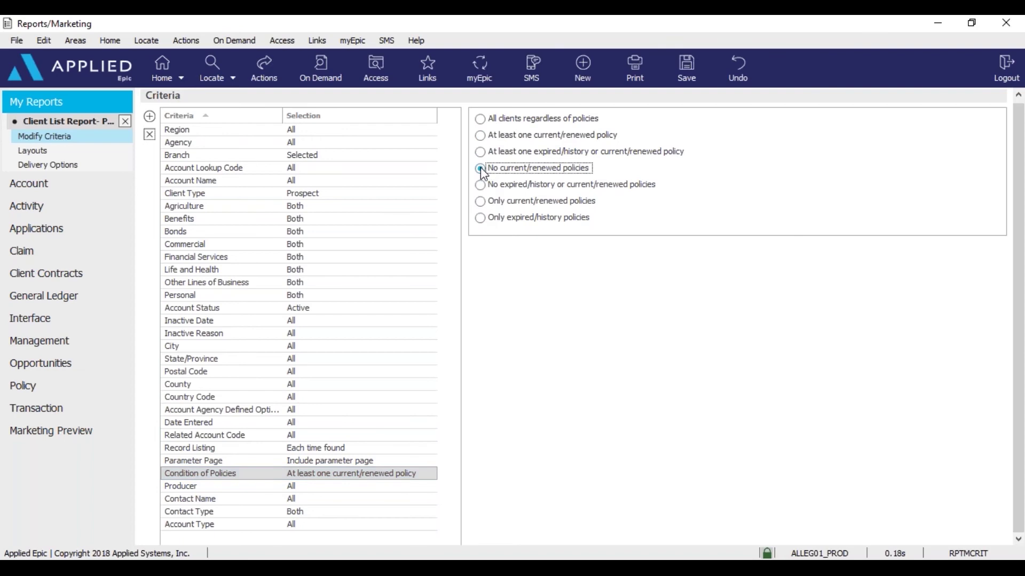
{"action": "left_click", "coordinate": [316, 194]}
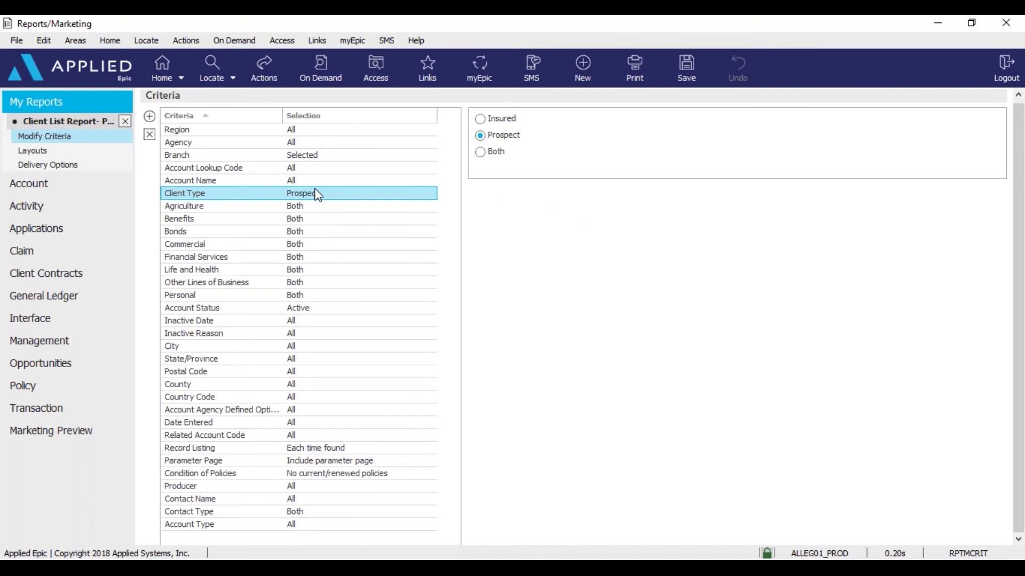
{"action": "left_click", "coordinate": [480, 119]}
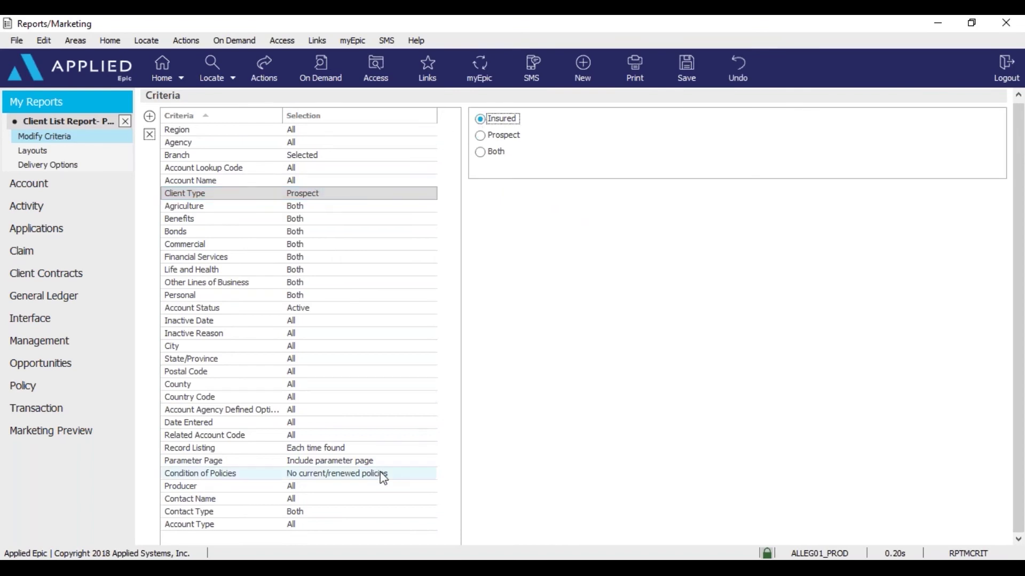
{"action": "left_click", "coordinate": [328, 475]}
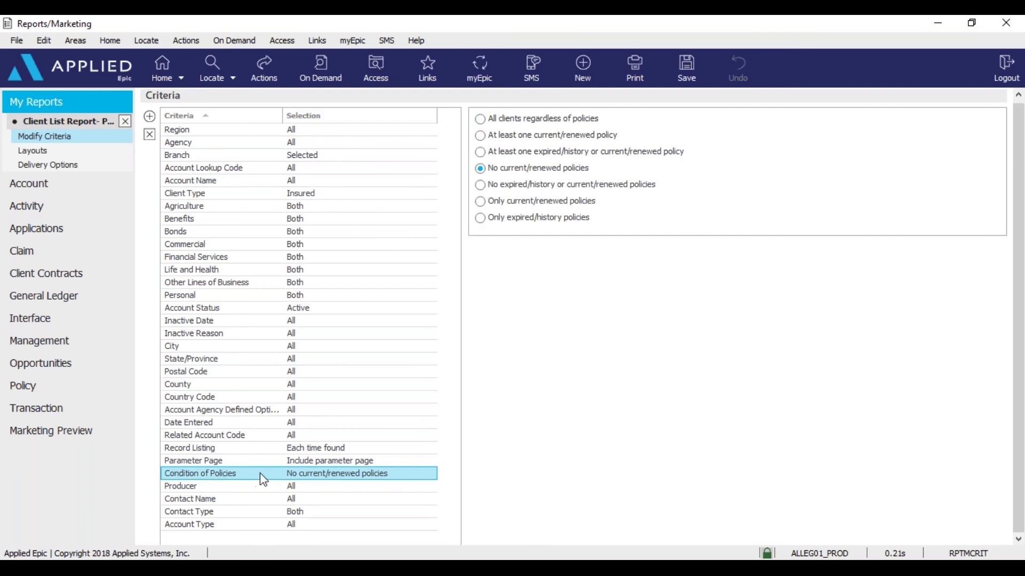
{"action": "left_click", "coordinate": [481, 135]}
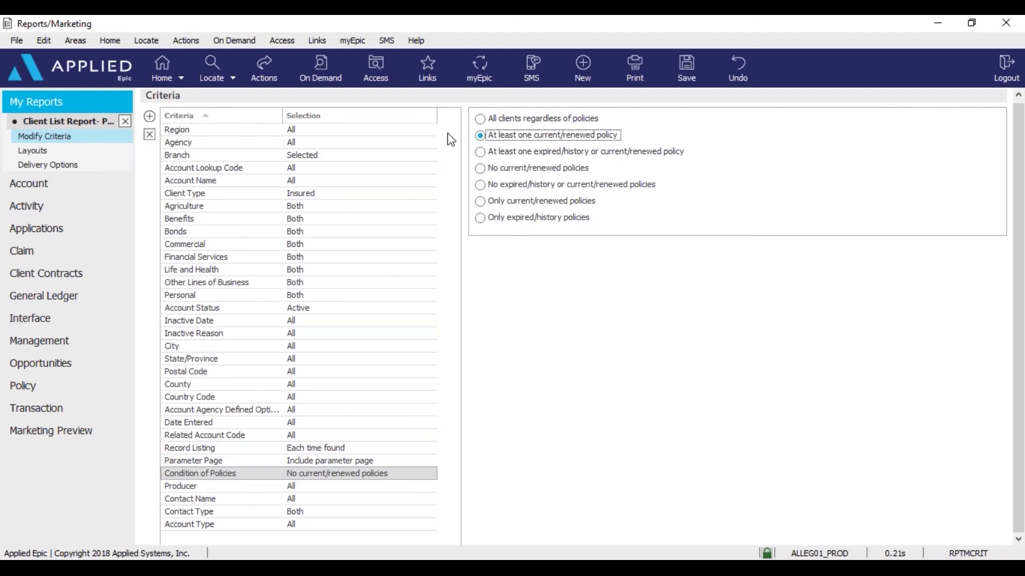
In Delivery Options, look up an employee by code and set them as a new recipient.
{"action": "left_click", "coordinate": [108, 162]}
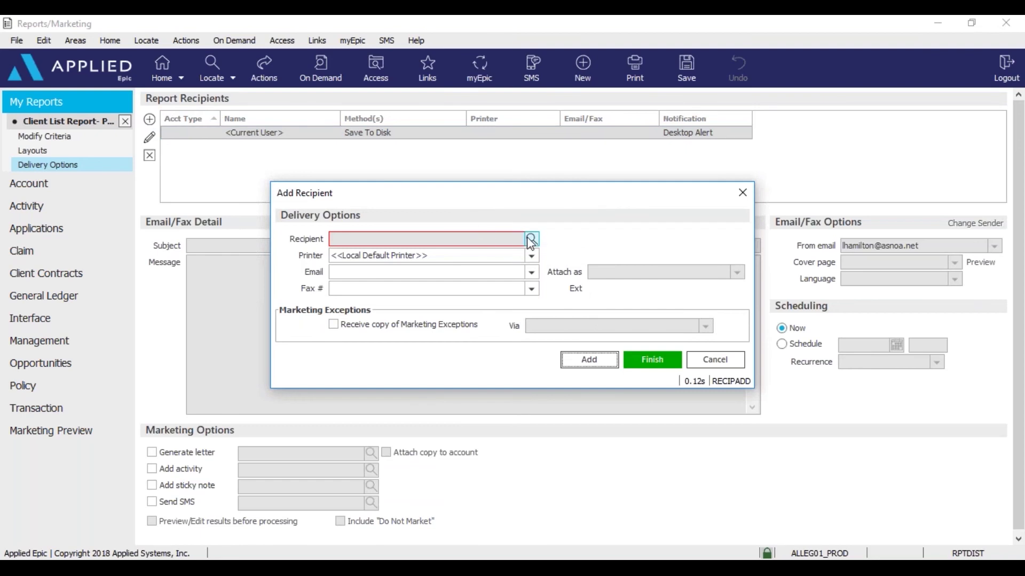
{"action": "left_click", "coordinate": [530, 239]}
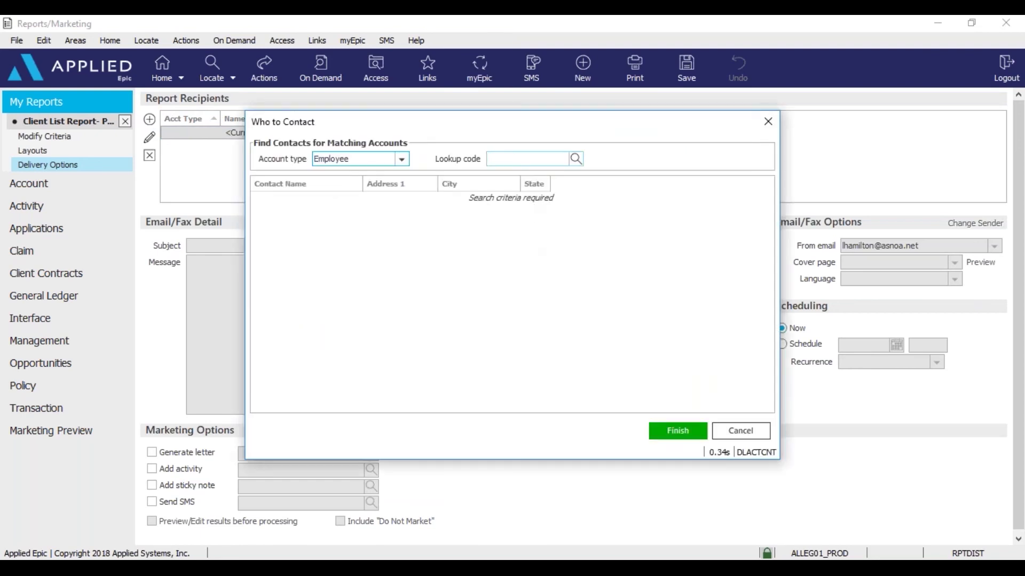
{"action": "type", "text": "NUN"}
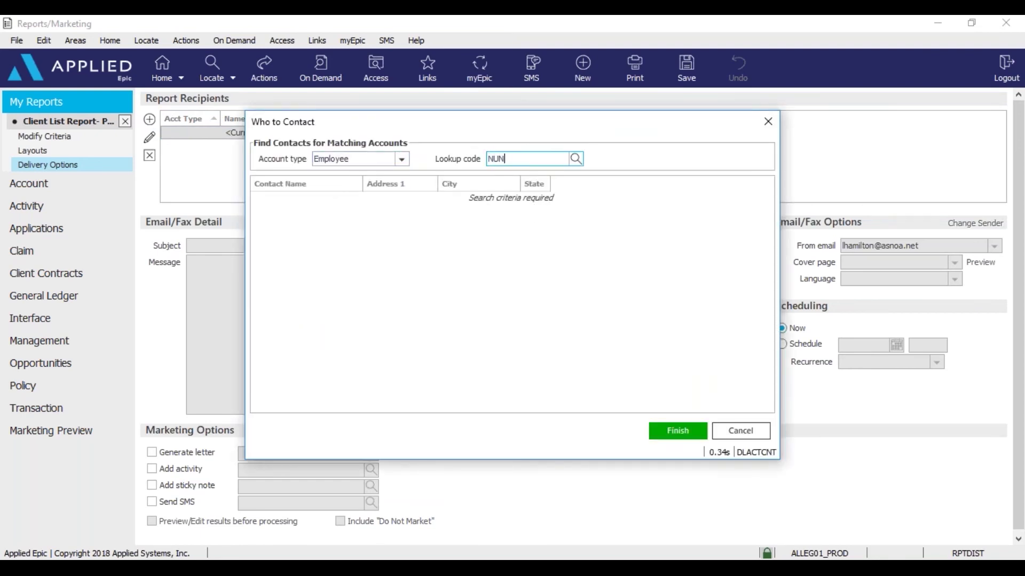
{"action": "left_click", "coordinate": [576, 160]}
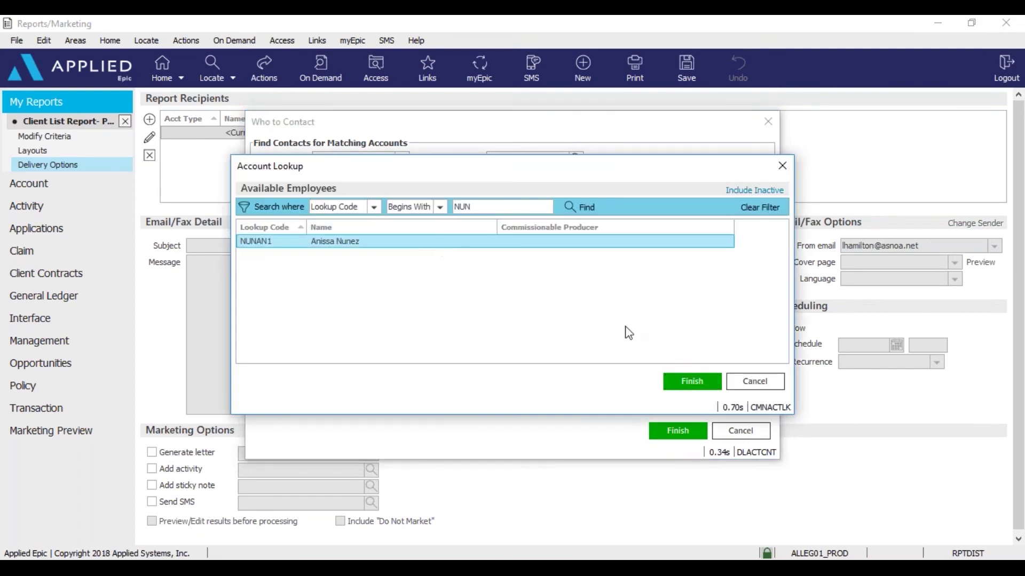
{"action": "left_click", "coordinate": [701, 382]}
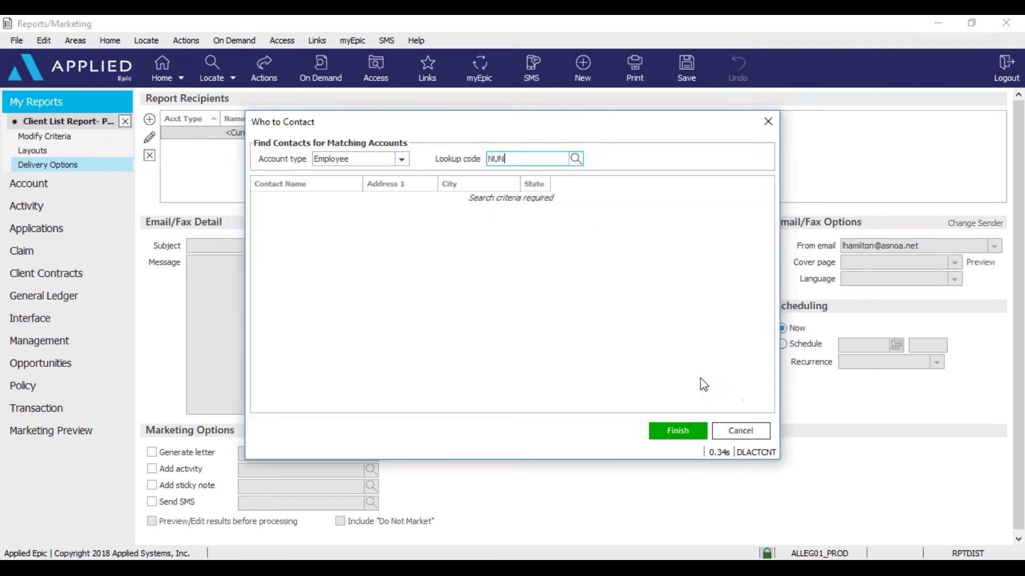
{"action": "left_click", "coordinate": [674, 431]}
Clear the recipient's default printer and deliver to the employee's email address as a PDF.
{"action": "left_click_drag", "start_coordinate": [451, 257], "coordinate": [320, 254]}
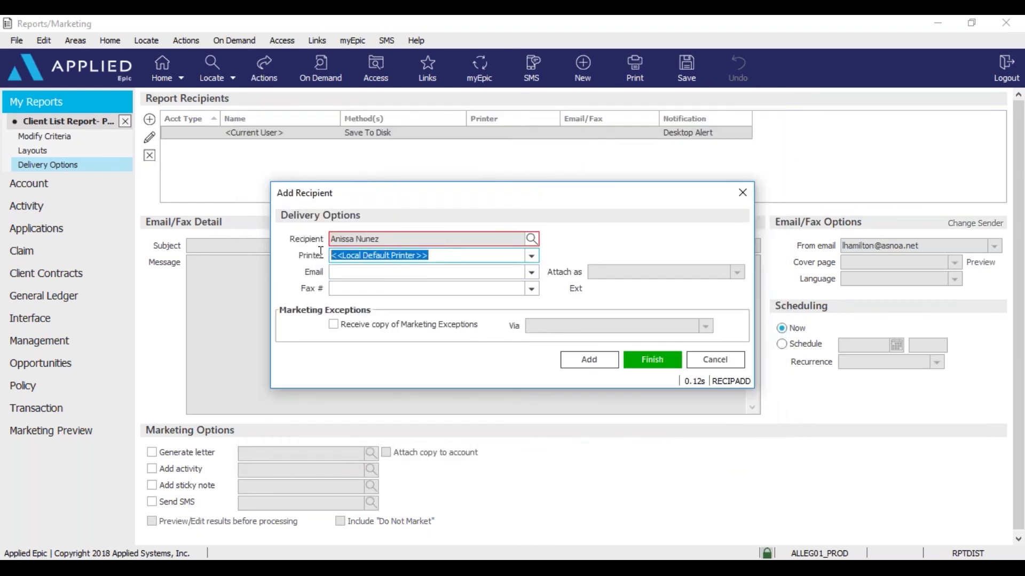
{"action": "key", "text": "BackSpace"}
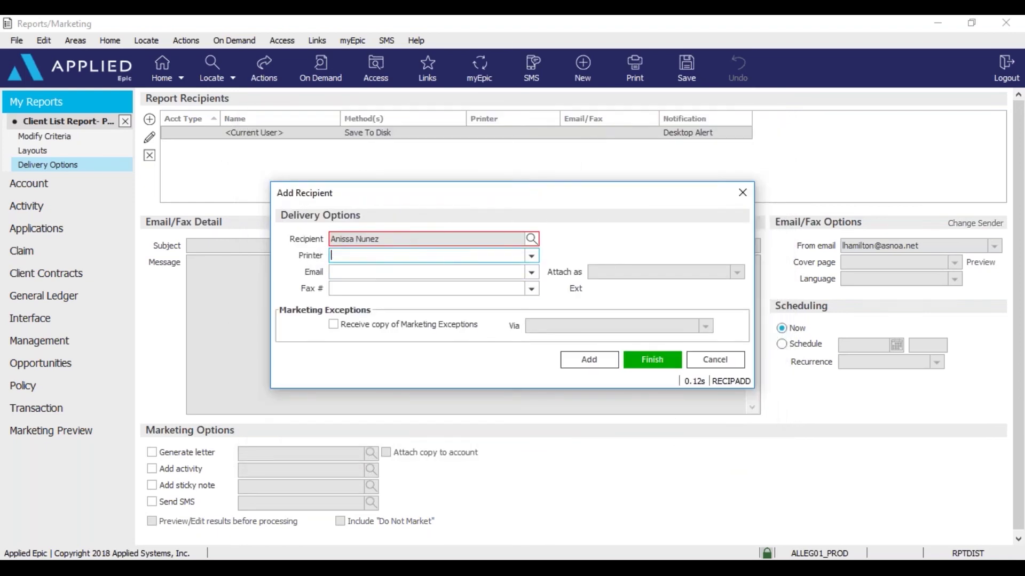
{"action": "left_click", "coordinate": [532, 273]}
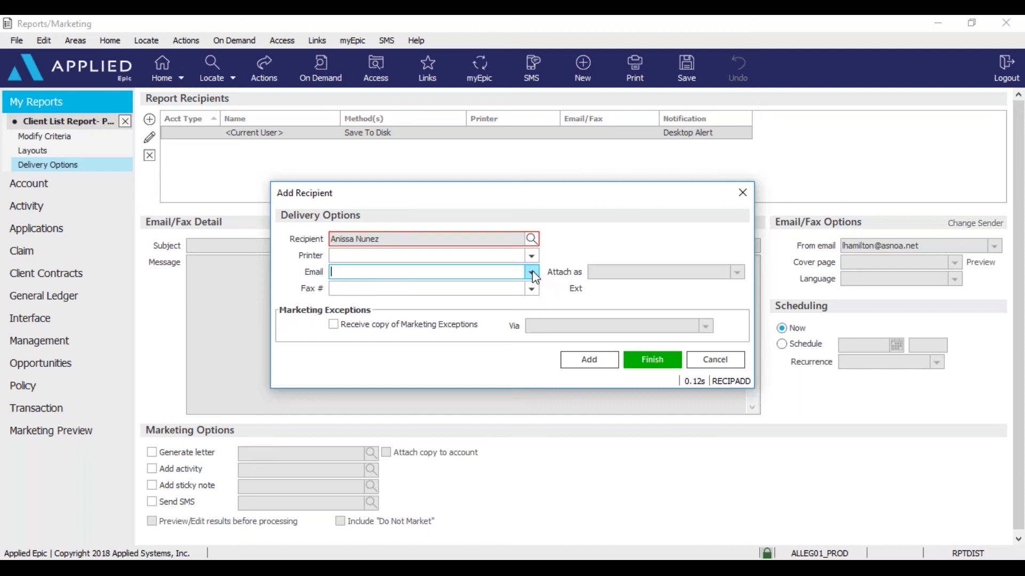
{"action": "left_click", "coordinate": [446, 301]}
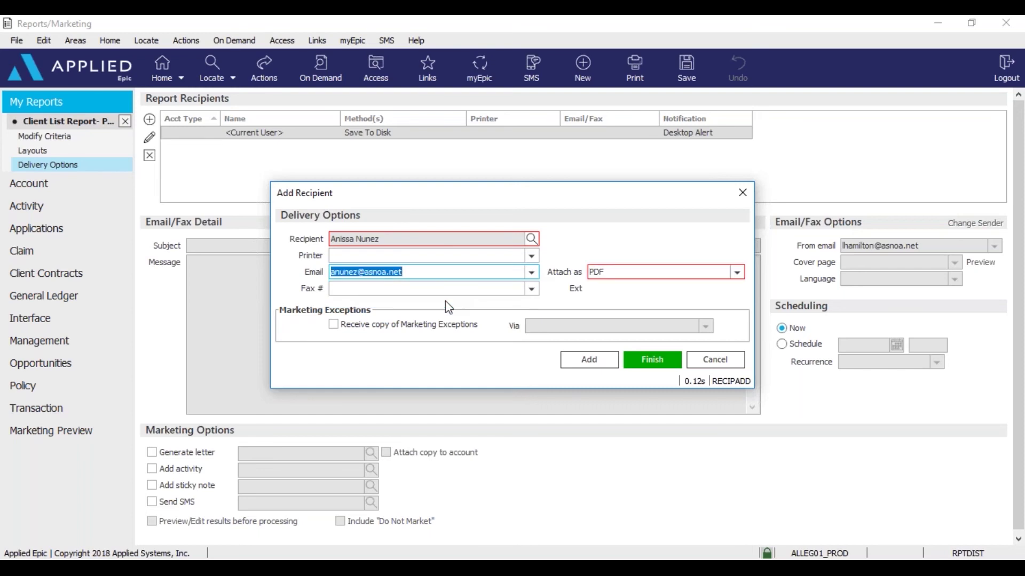
{"action": "left_click", "coordinate": [650, 362]}
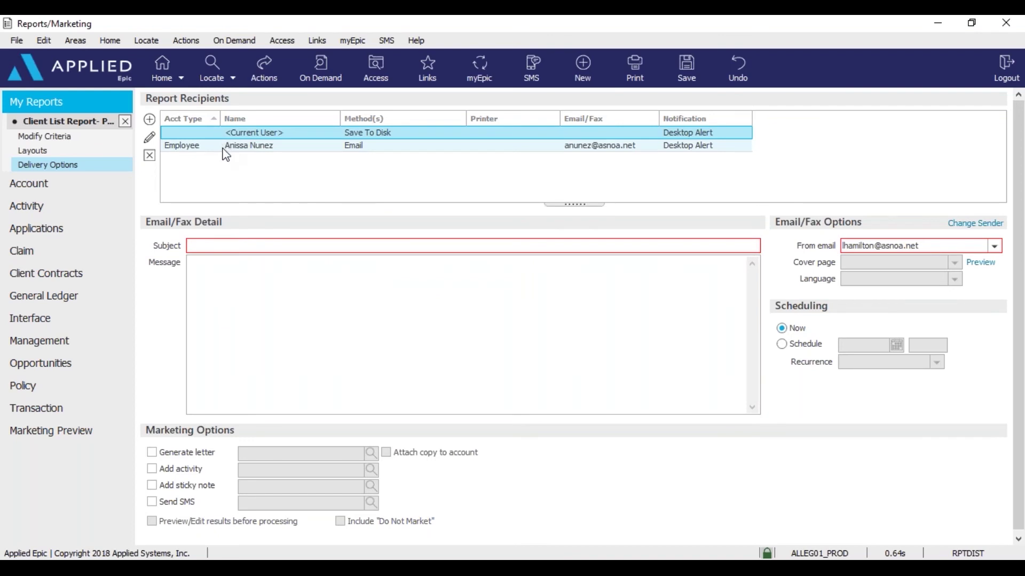
Delete the emailed employee recipient, review the current user's settings, and start a new recipient.
{"action": "left_click", "coordinate": [226, 152]}
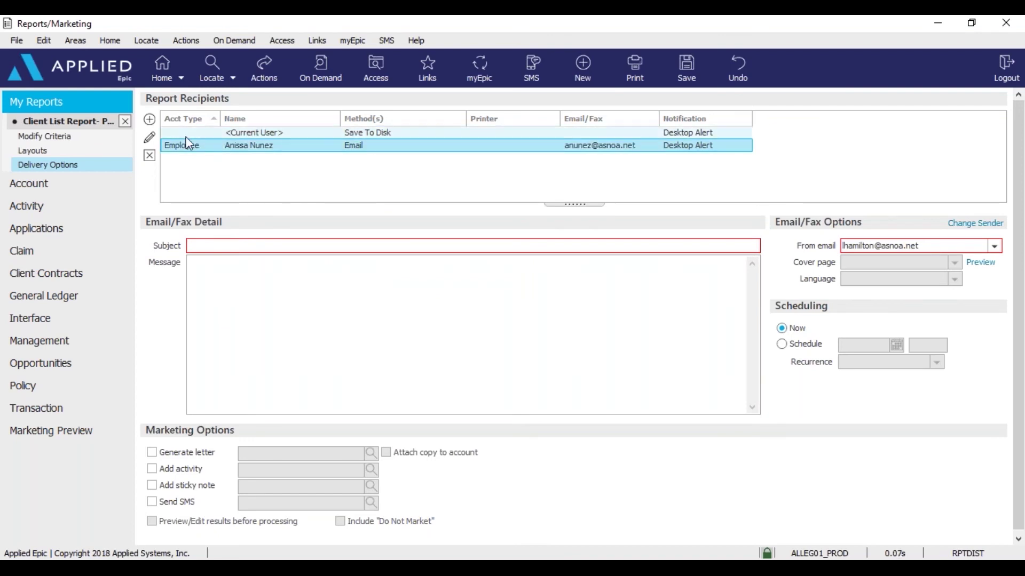
{"action": "left_click", "coordinate": [151, 158]}
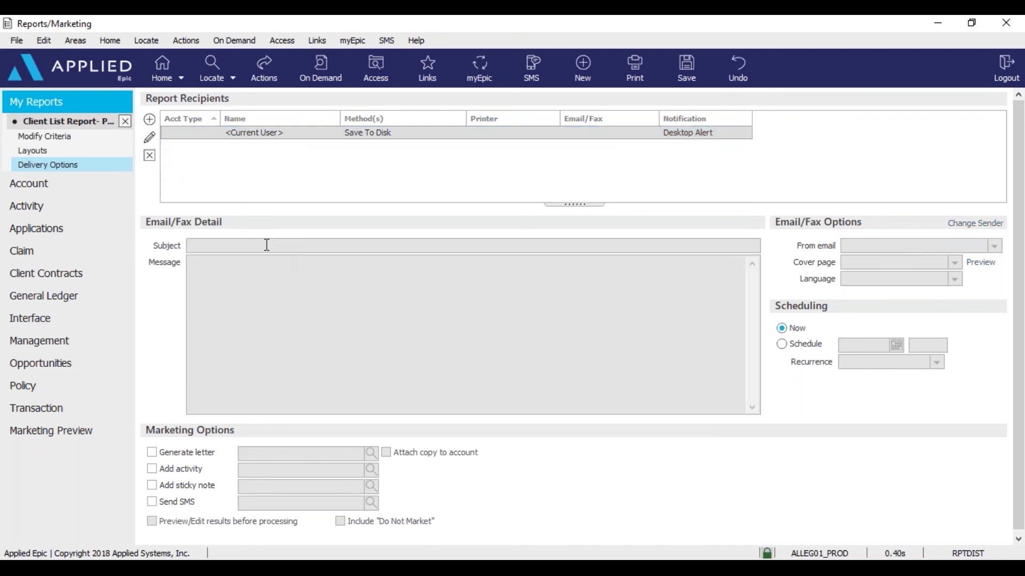
{"action": "left_click", "coordinate": [152, 136]}
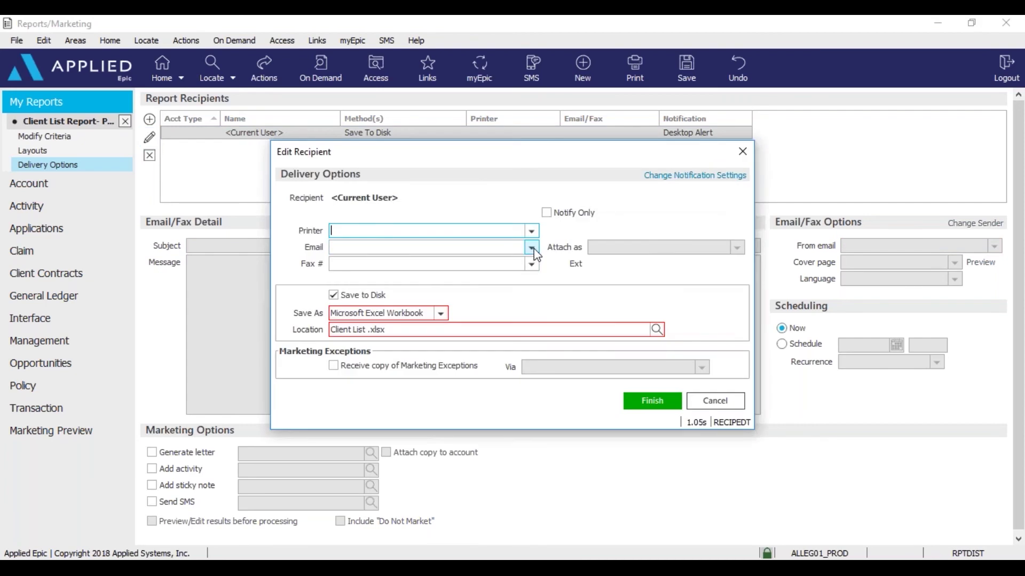
{"action": "left_click", "coordinate": [714, 401]}
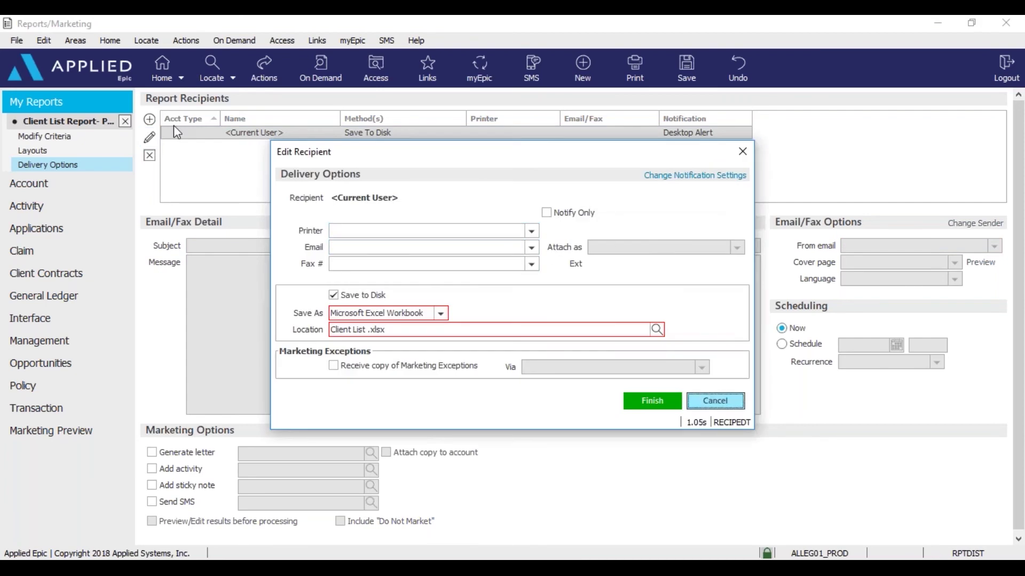
{"action": "left_click", "coordinate": [149, 118]}
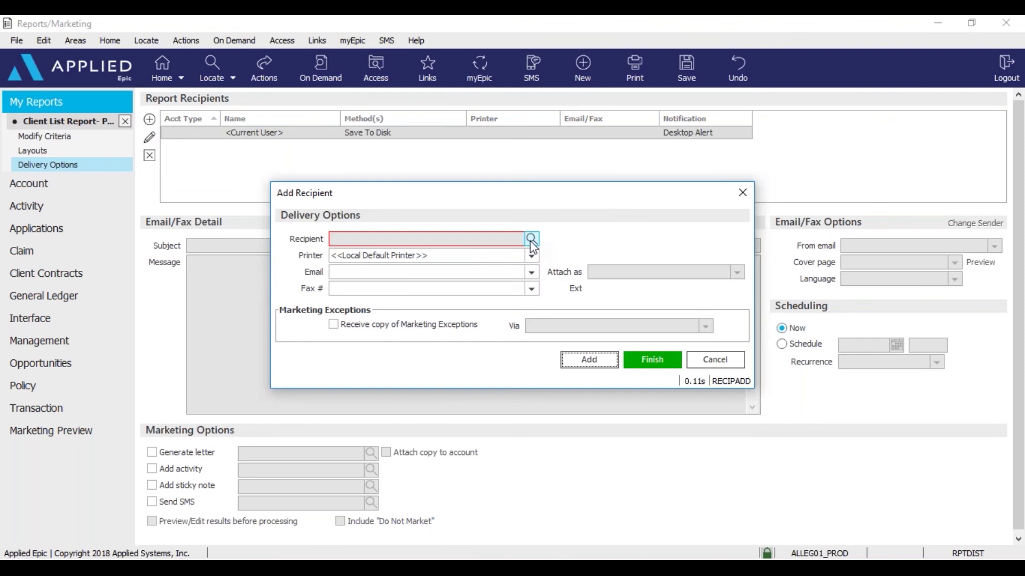
Look up the employee by code again and confirm them as the recipient.
{"action": "left_click", "coordinate": [531, 240]}
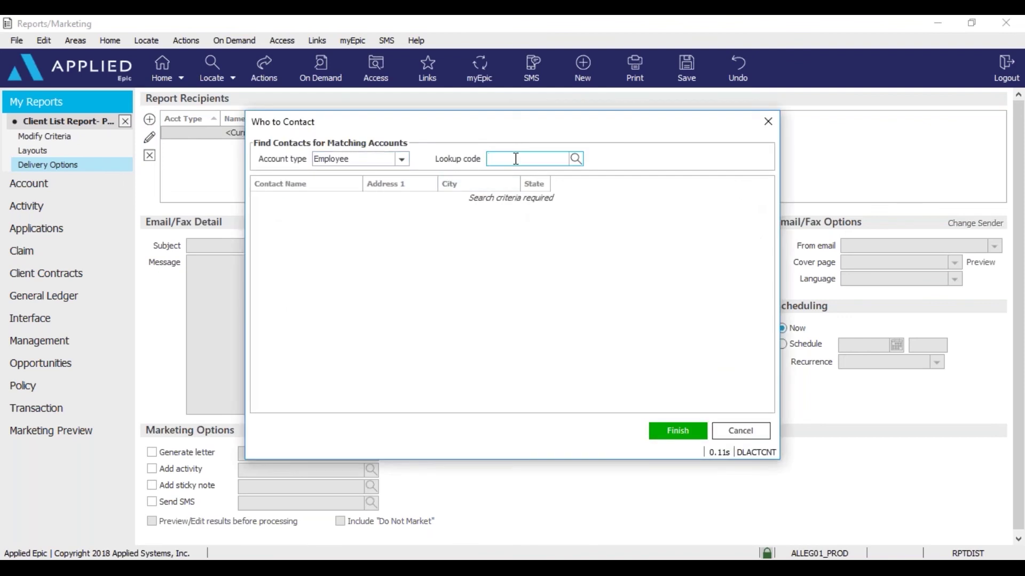
{"action": "type", "text": "NUN"}
{"action": "key", "text": "Return"}
{"action": "left_click", "coordinate": [692, 385]}
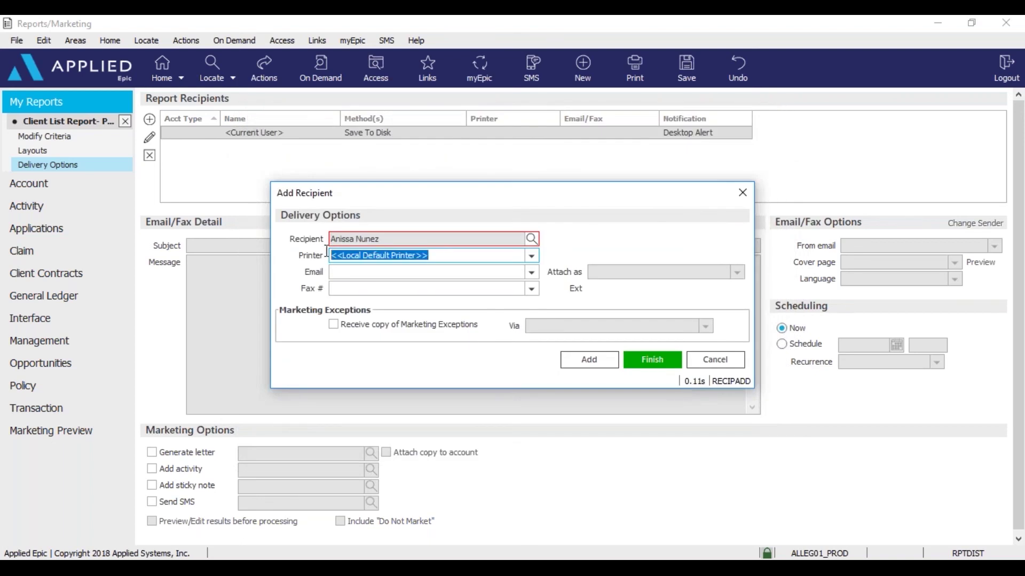
Remove the default printer and choose the employee's email address for PDF delivery.
{"action": "key", "text": "BackSpace"}
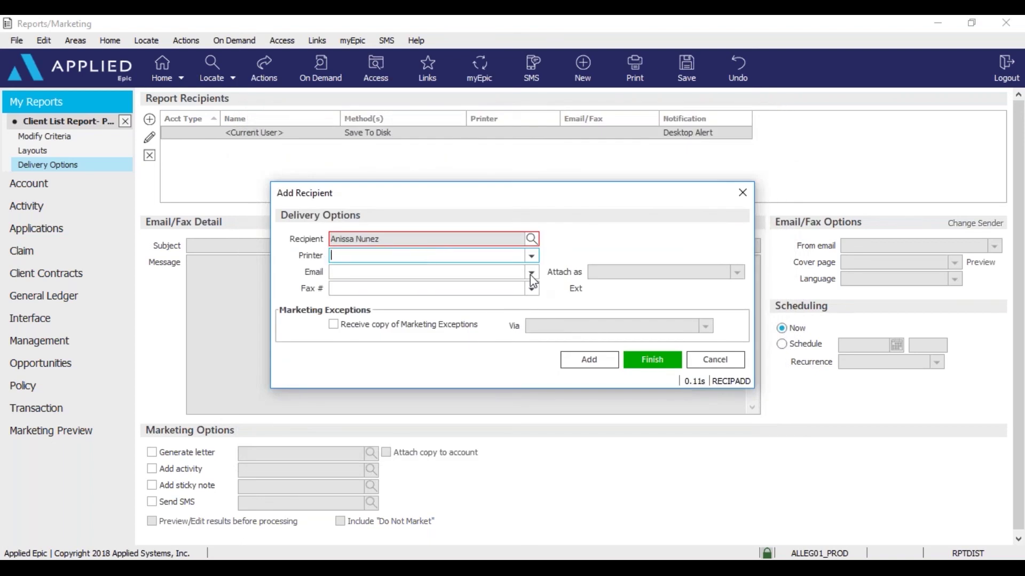
{"action": "left_click", "coordinate": [530, 273]}
{"action": "left_click", "coordinate": [531, 272]}
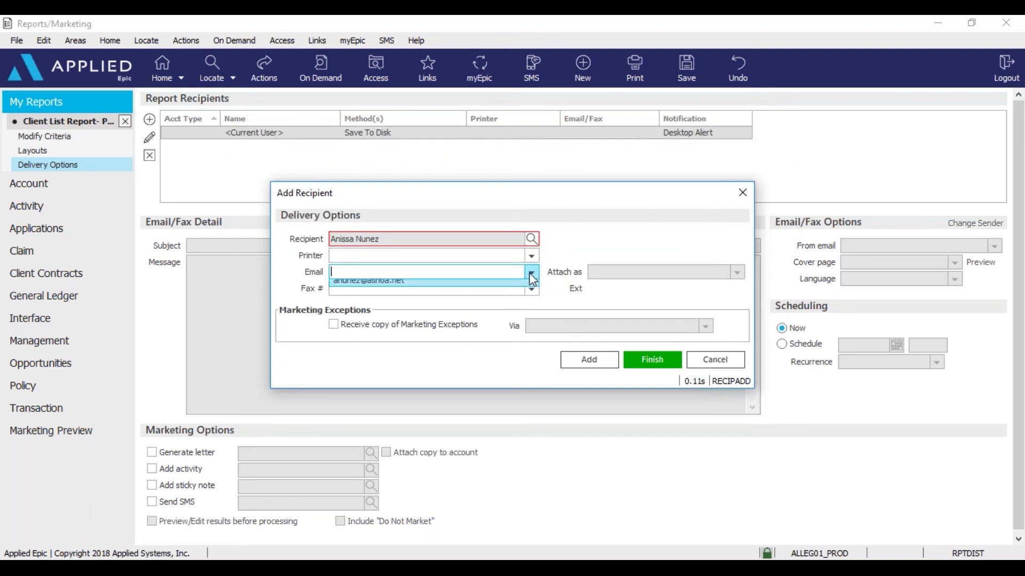
{"action": "left_click", "coordinate": [481, 300]}
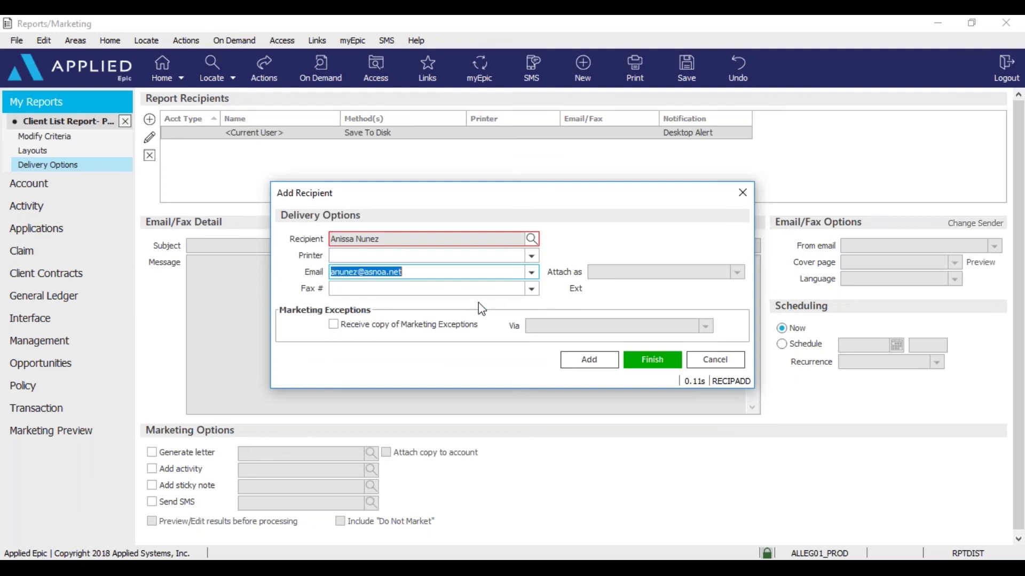
{"action": "left_click", "coordinate": [667, 364]}
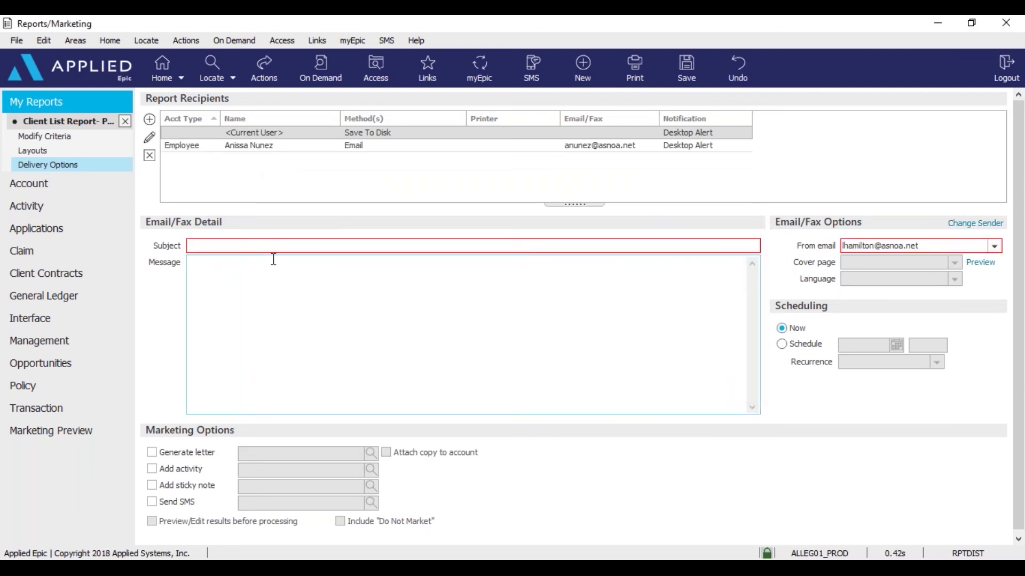
{"action": "type", "text": "TEs"}
{"action": "type", "text": "t"}
Schedule the report for 9/13/2019 at 9:00 AM with weekly recurrence.
{"action": "left_click", "coordinate": [783, 345]}
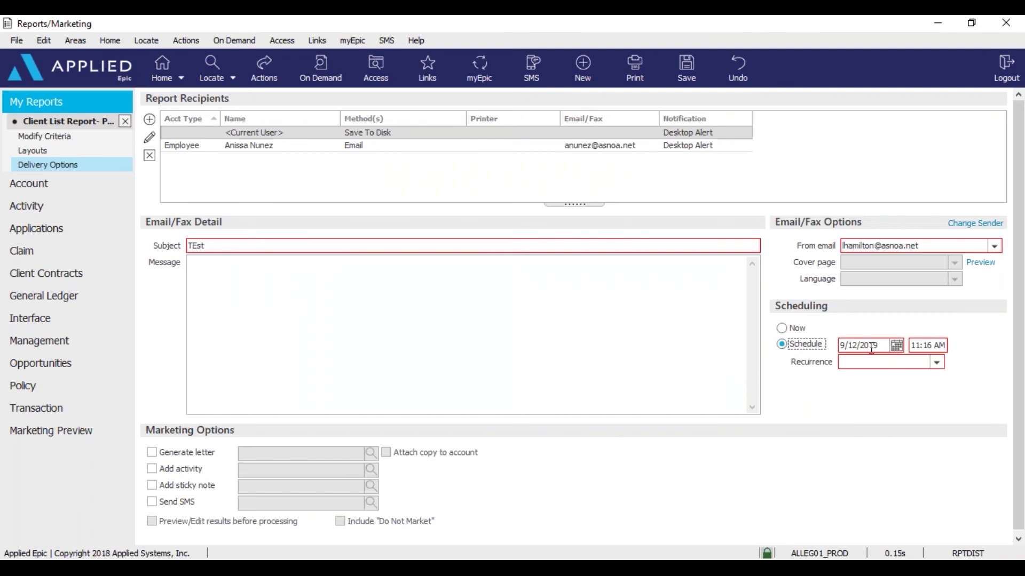
{"action": "left_click", "coordinate": [896, 345]}
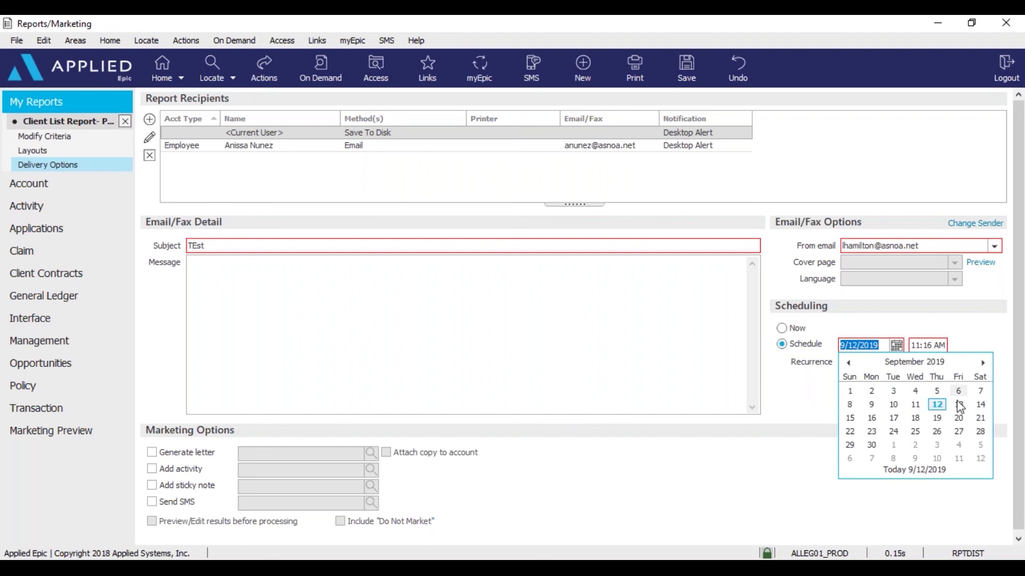
{"action": "left_click", "coordinate": [959, 404]}
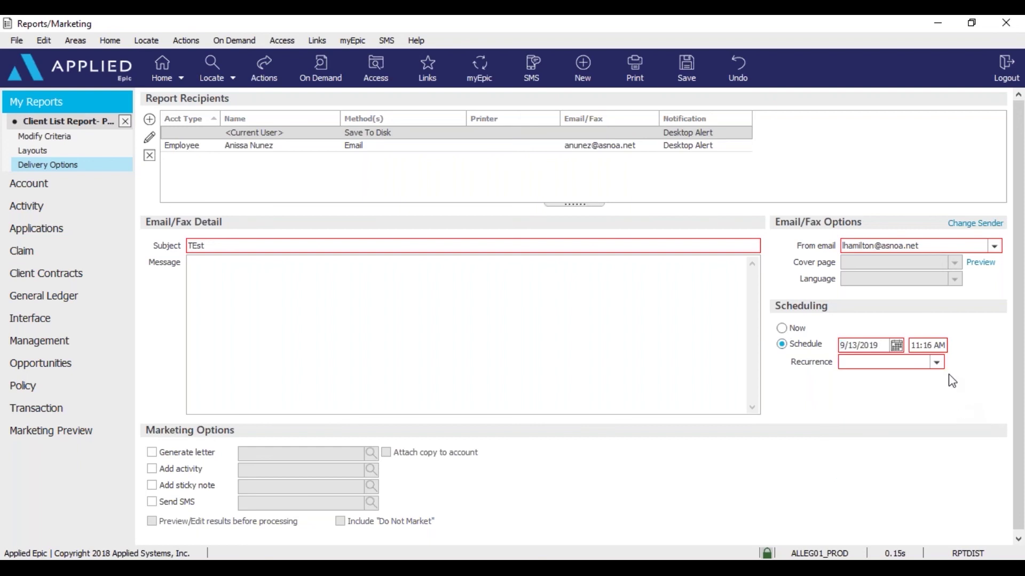
{"action": "left_click", "coordinate": [932, 346]}
{"action": "type", "text": "9:00"}
{"action": "left_click", "coordinate": [936, 362]}
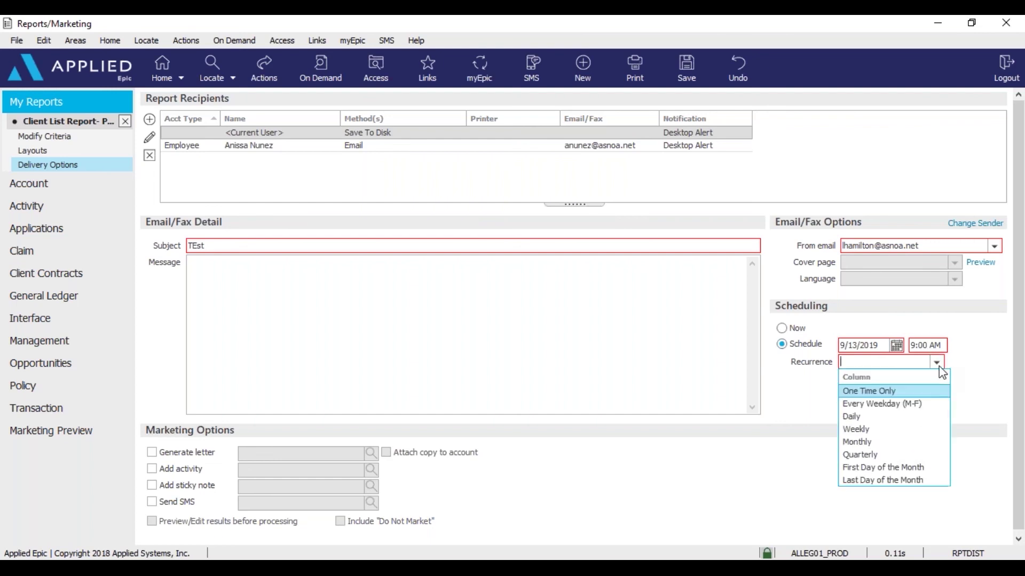
{"action": "left_click", "coordinate": [858, 430]}
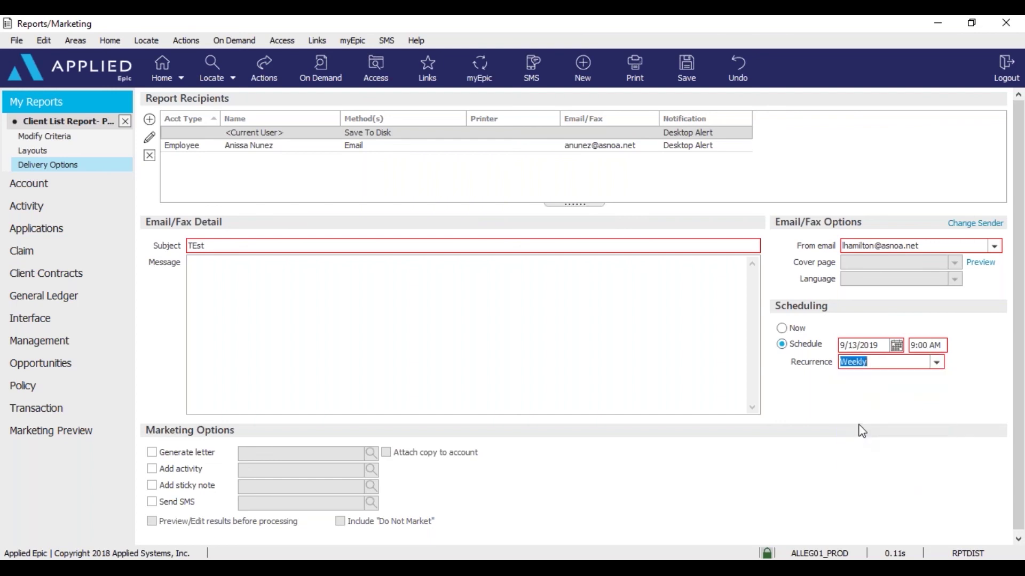
{"action": "left_click", "coordinate": [111, 137]}
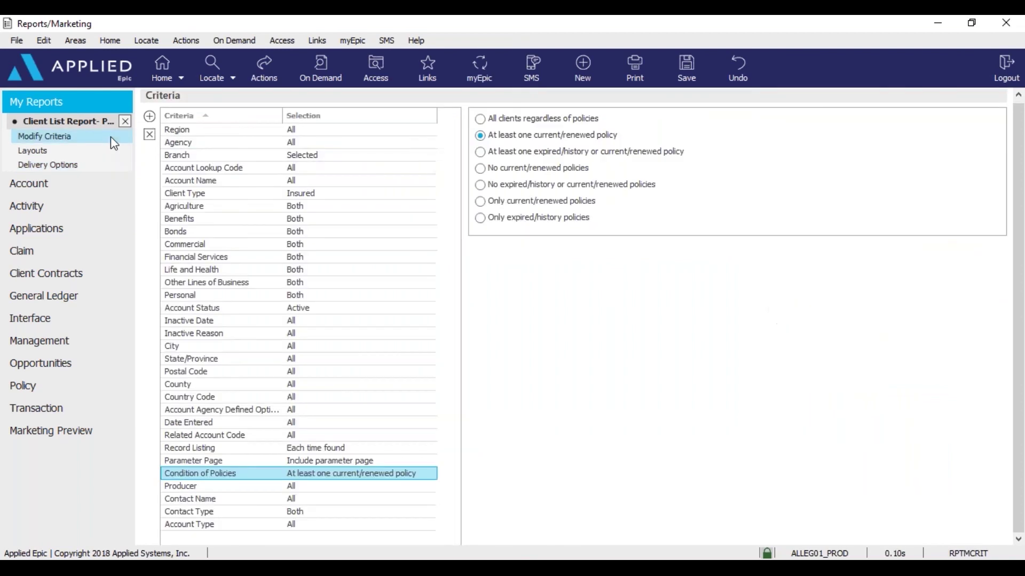
{"action": "left_click", "coordinate": [239, 159]}
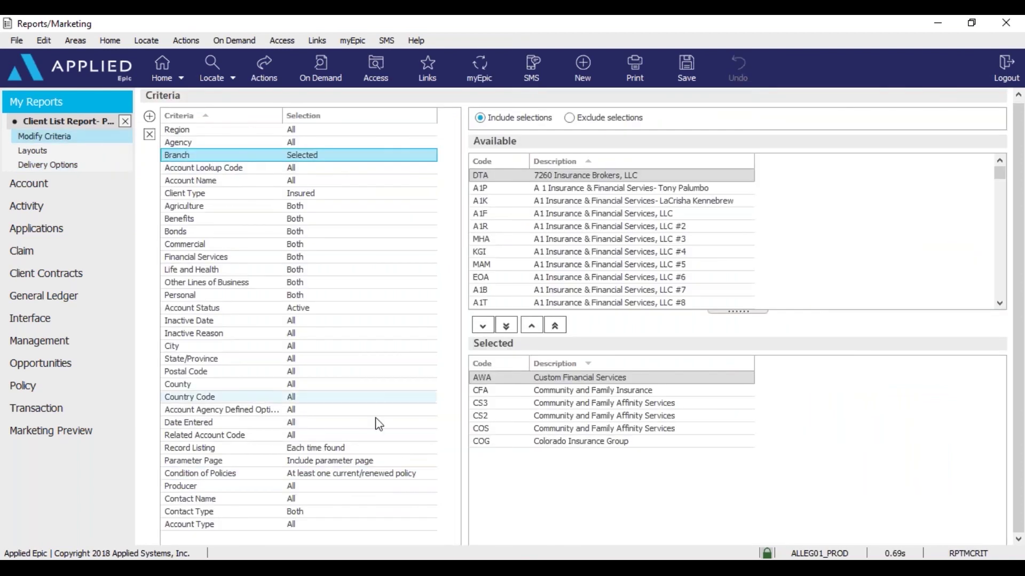
{"action": "left_click", "coordinate": [312, 201]}
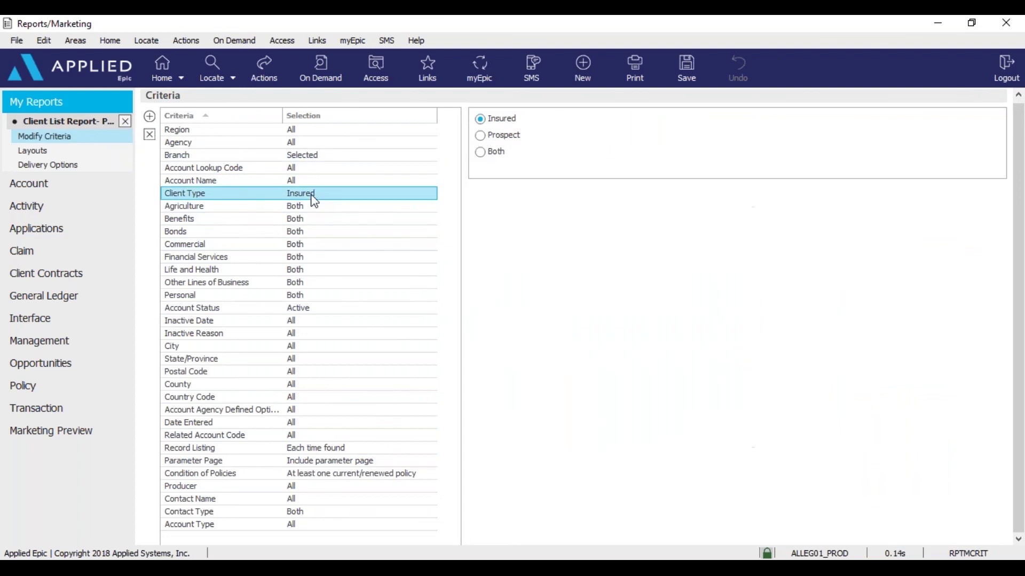
{"action": "left_click", "coordinate": [353, 475]}
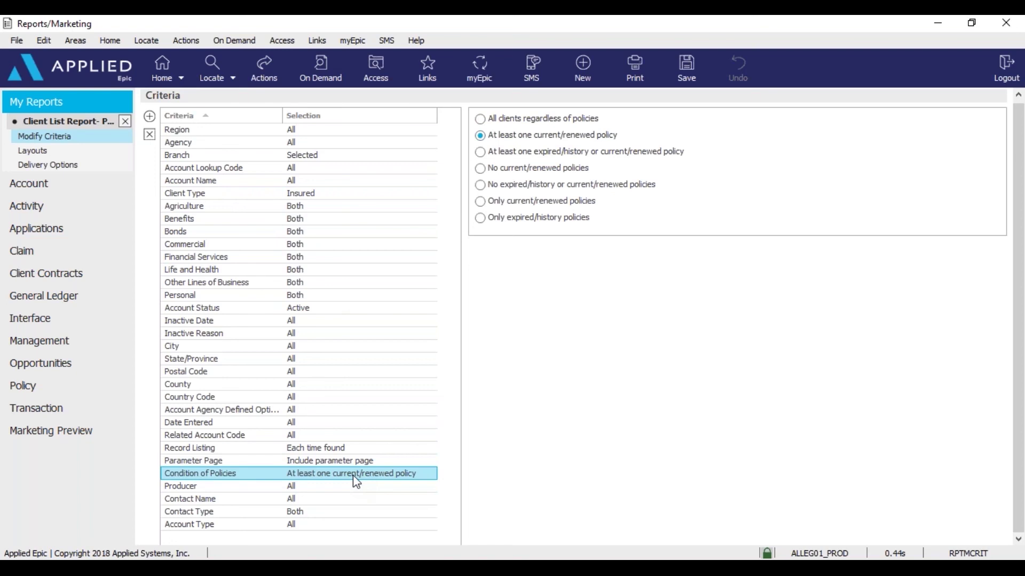
{"action": "left_click", "coordinate": [48, 165]}
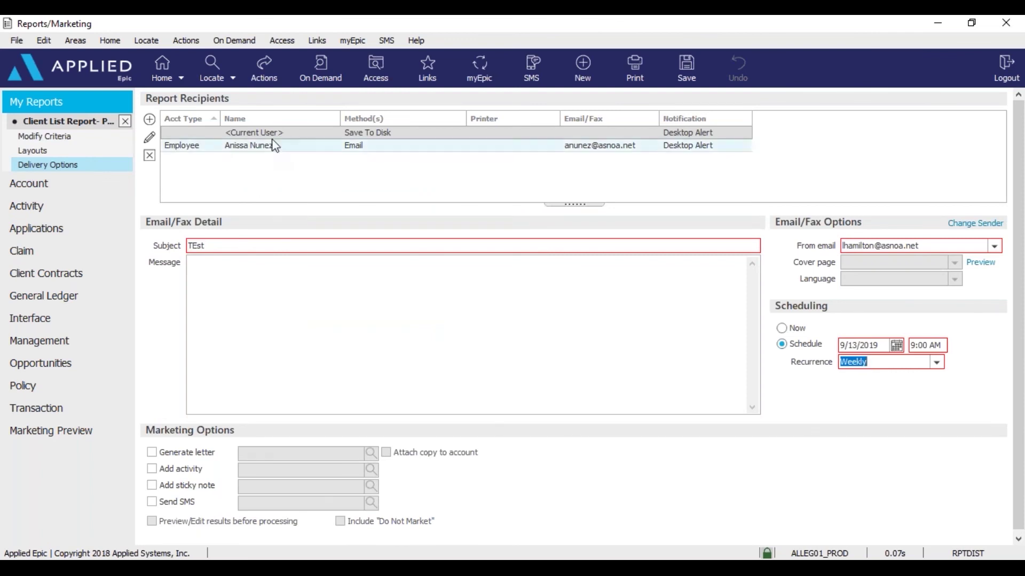
Generate the Client List report via Actions and acknowledge the success message.
{"action": "left_click", "coordinate": [272, 81]}
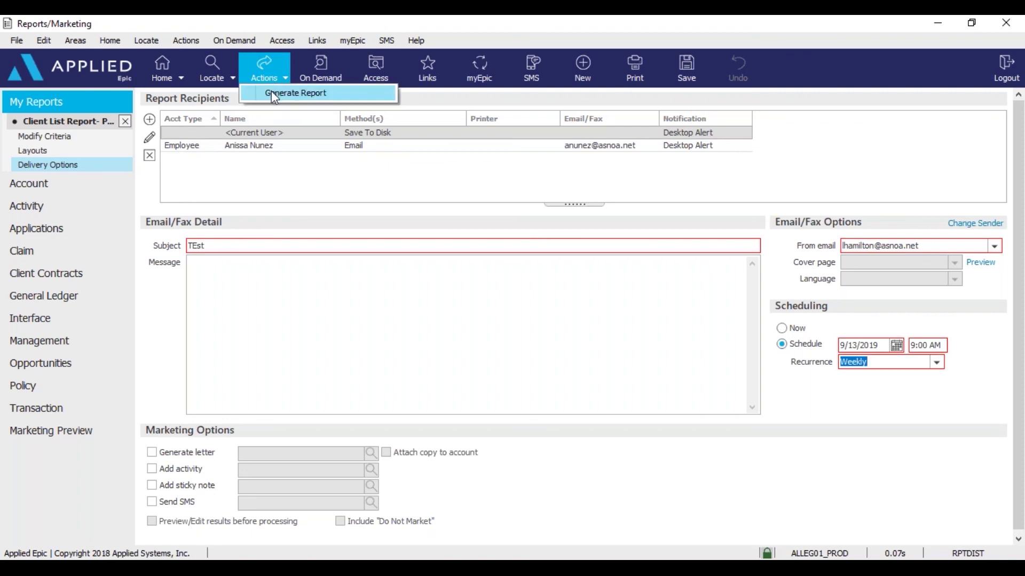
{"action": "left_click", "coordinate": [272, 92]}
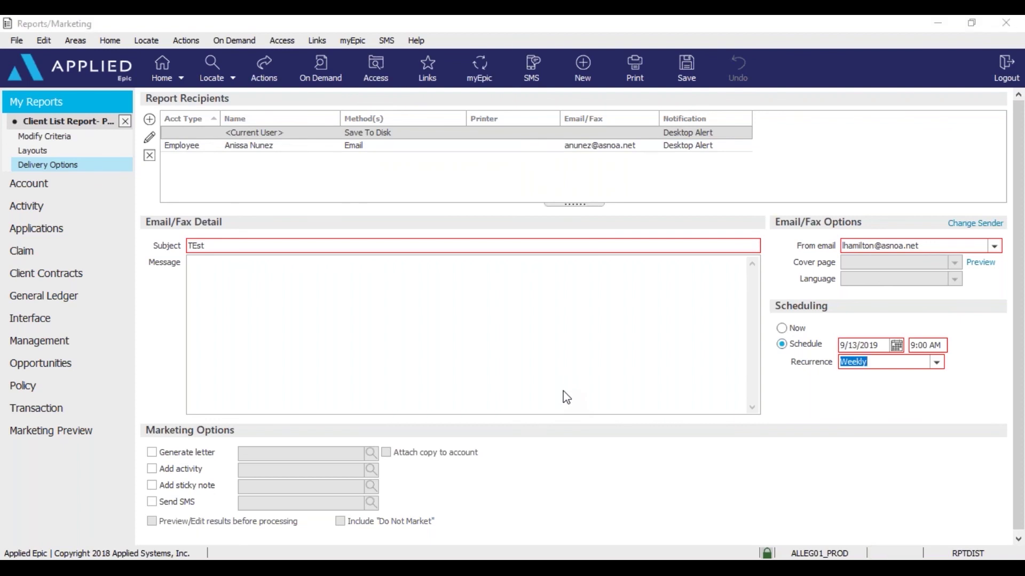
{"action": "left_click", "coordinate": [513, 311]}
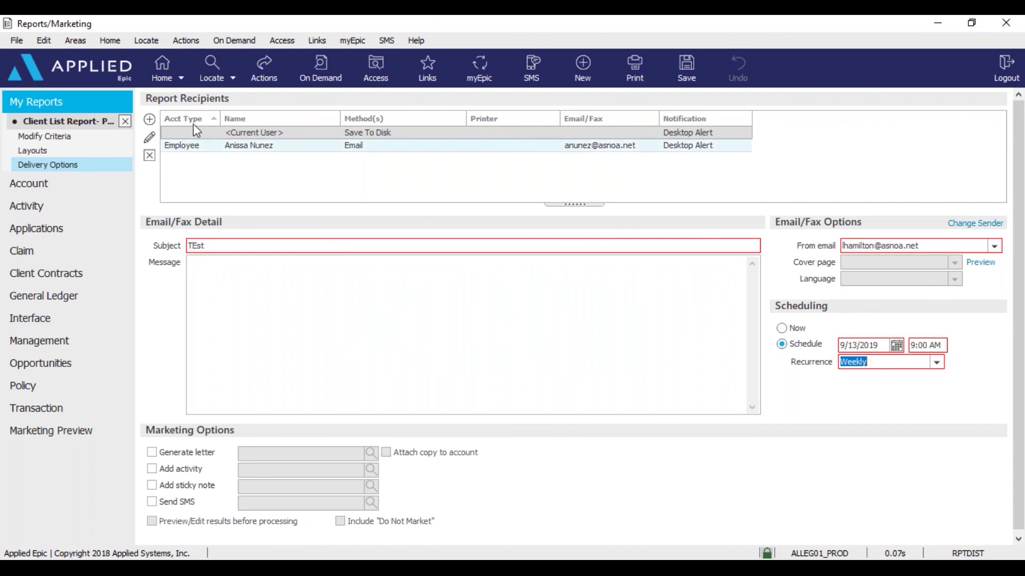
Close the report and answer Yes to save the delivery changes.
{"action": "left_click", "coordinate": [125, 120]}
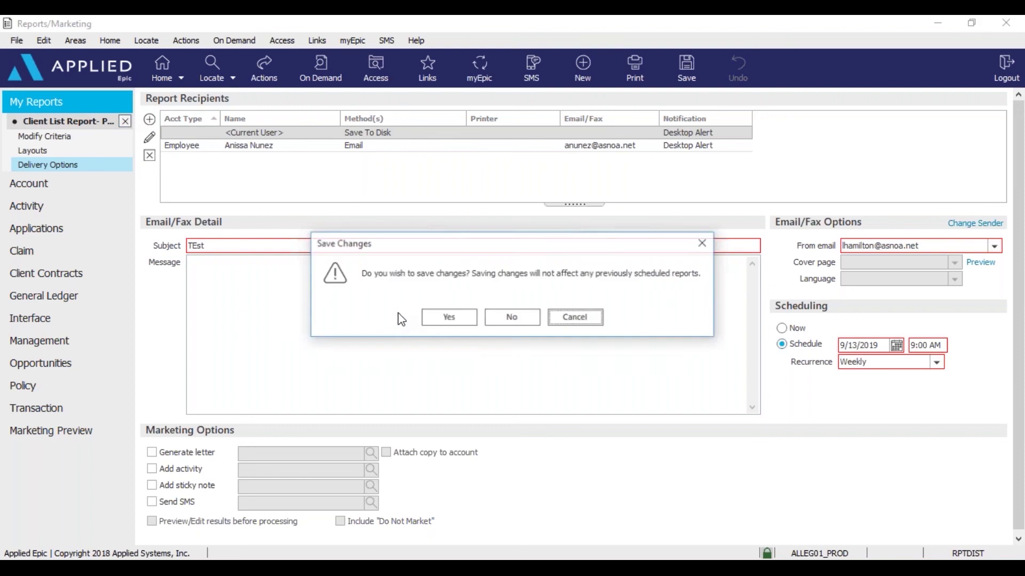
{"action": "left_click", "coordinate": [449, 318]}
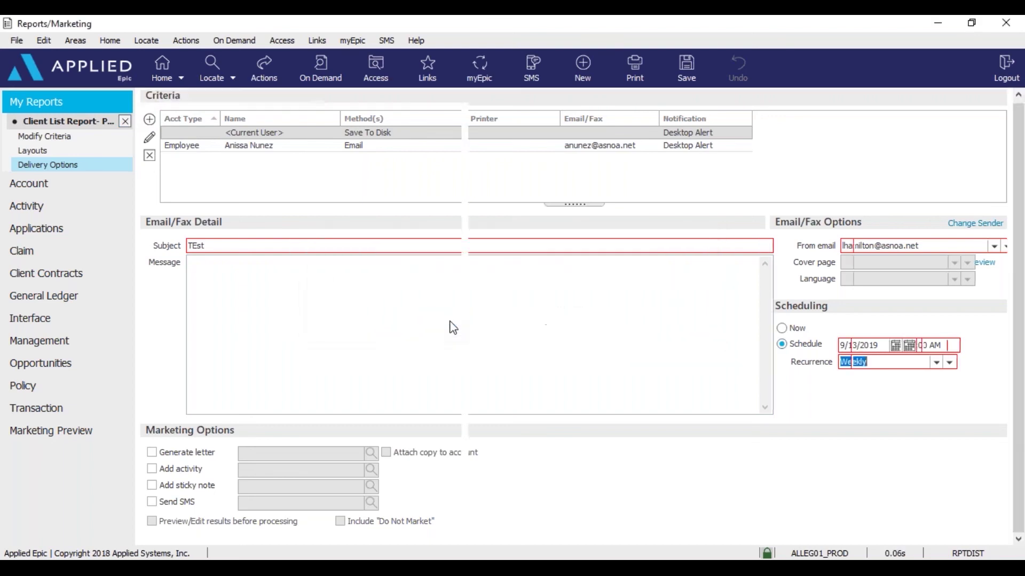